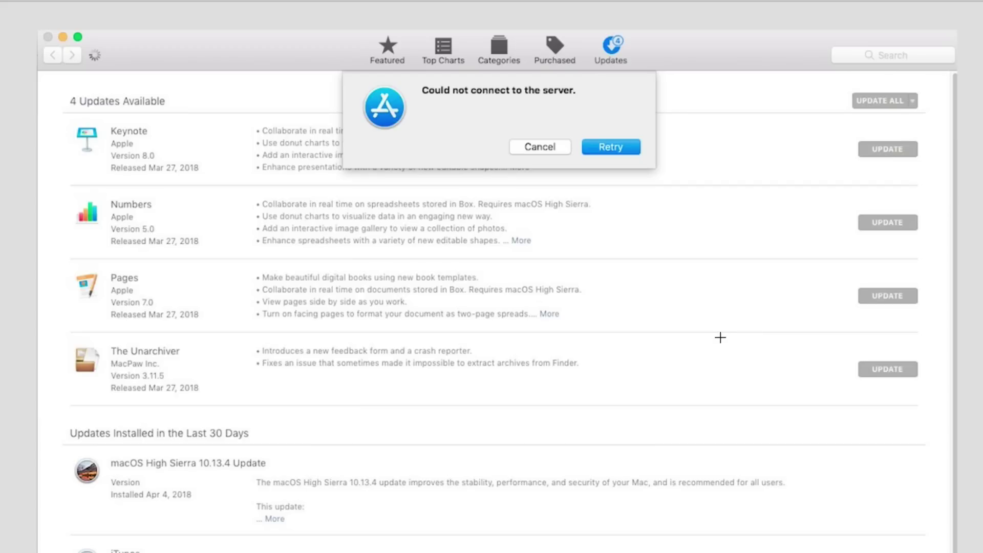
Step: Dismiss the 'Could not connect to the server' alert to retry the connection
key("Return")
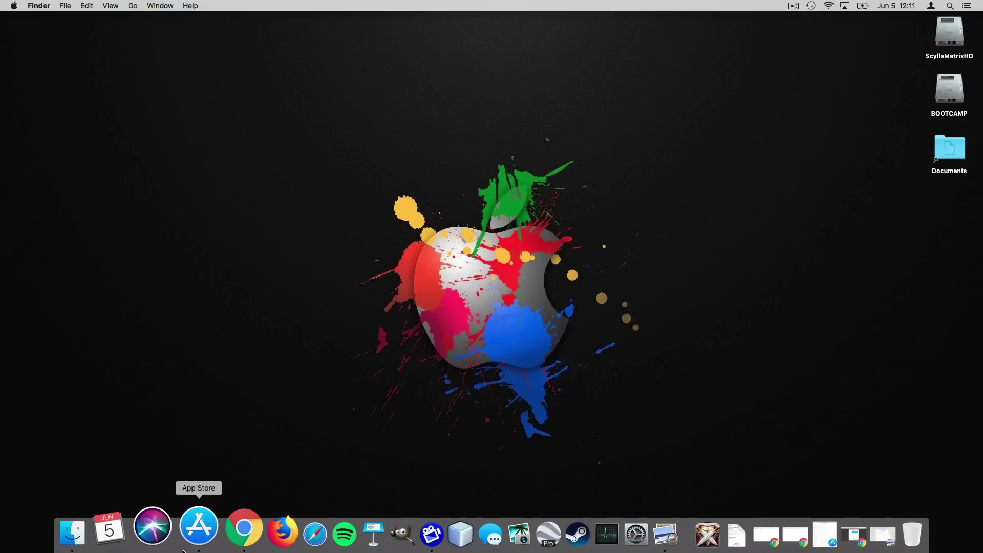
Step: Relaunch App Store from the Dock and open Account from the Featured page's Quick Links
left_click(199, 530)
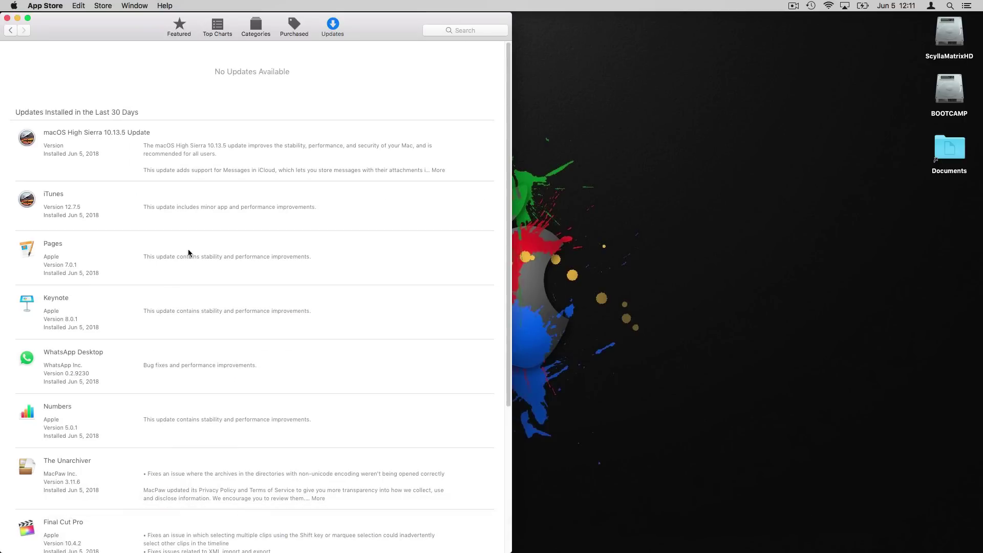
left_click(183, 29)
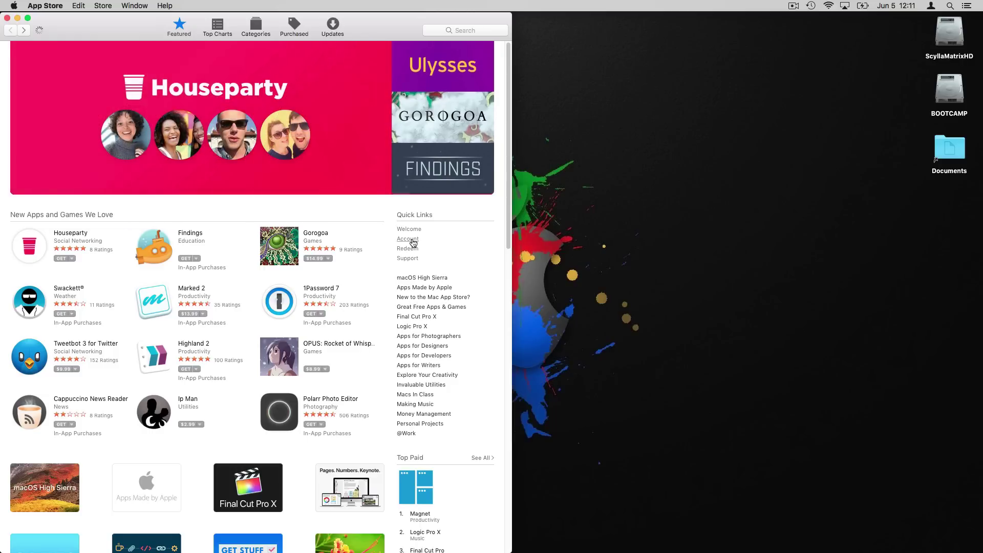
left_click(408, 239)
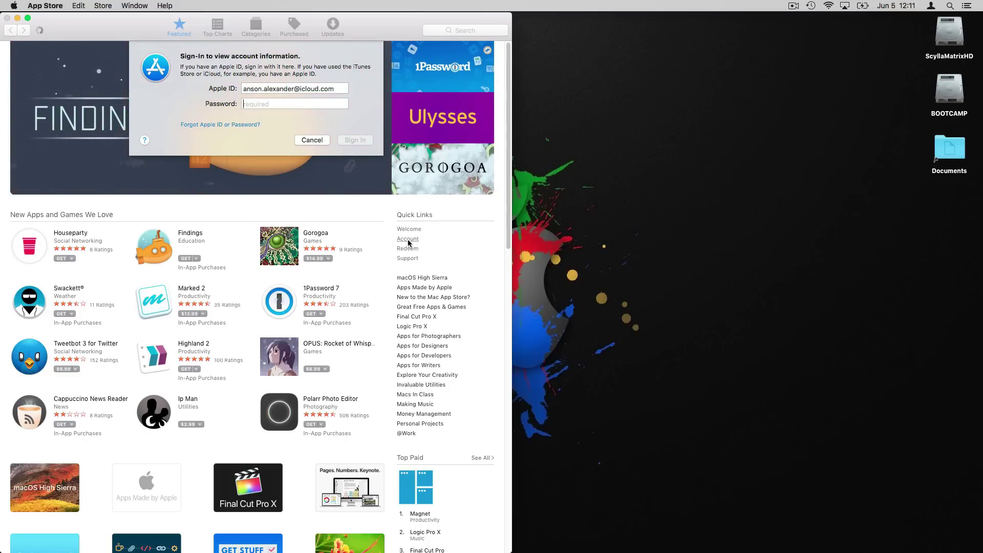
Step: Cancel the Apple ID sign-in sheet, scroll the Featured page, and open the App Store menu
left_click(311, 145)
scroll(415, 422, "down", 15)
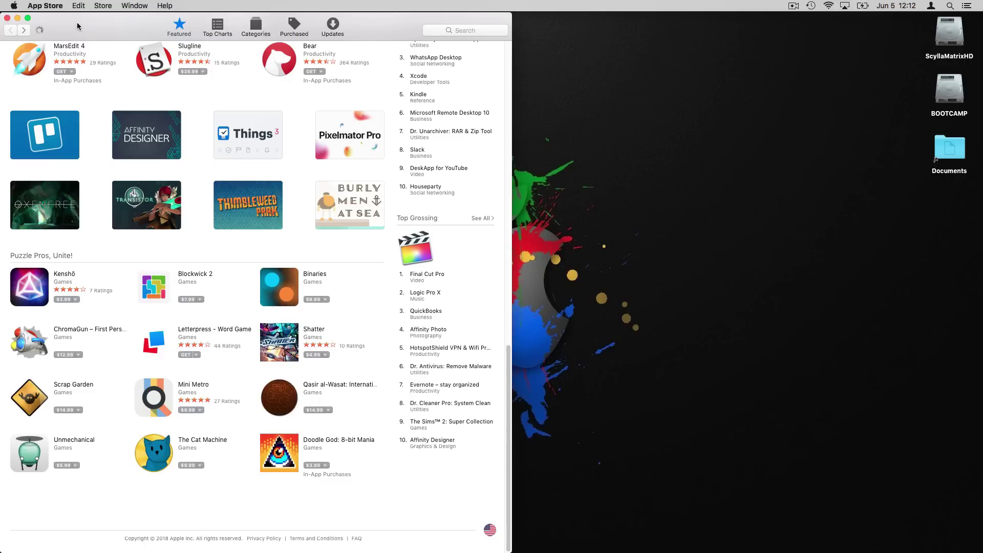
left_click(55, 7)
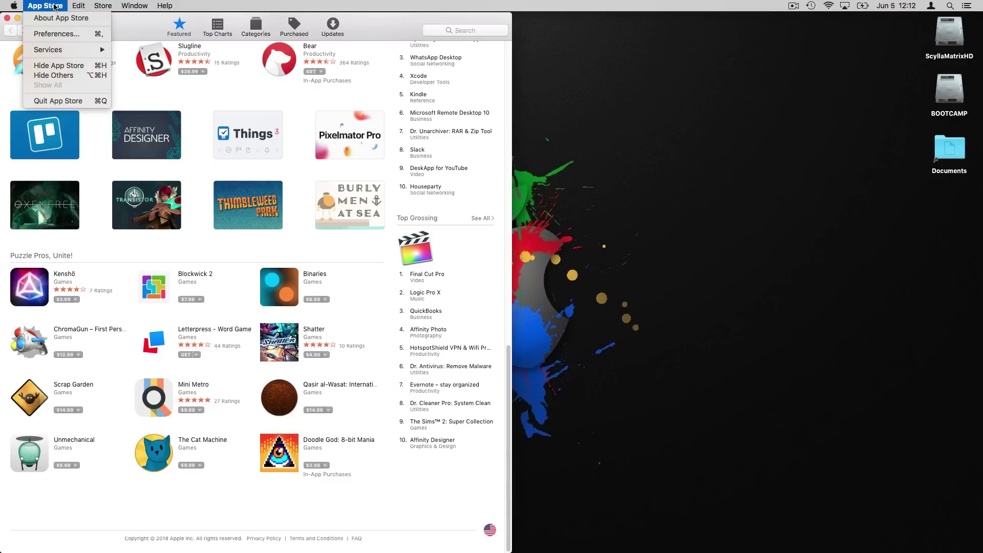
Step: Quit App Store and open the /var/db/crls/ folder in Finder via Go to Folder
left_click(86, 104)
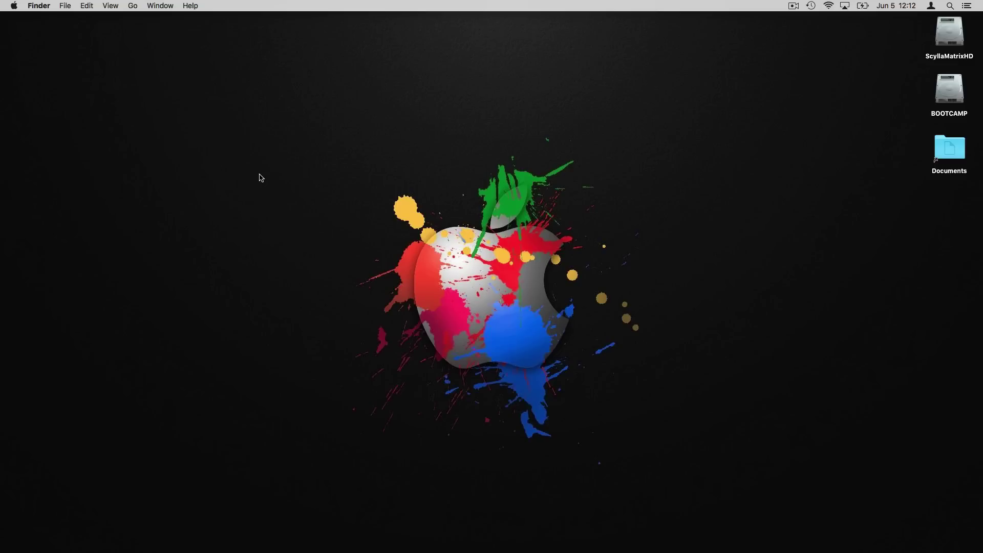
left_click(132, 6)
mouse_move(133, 6)
left_click(179, 196)
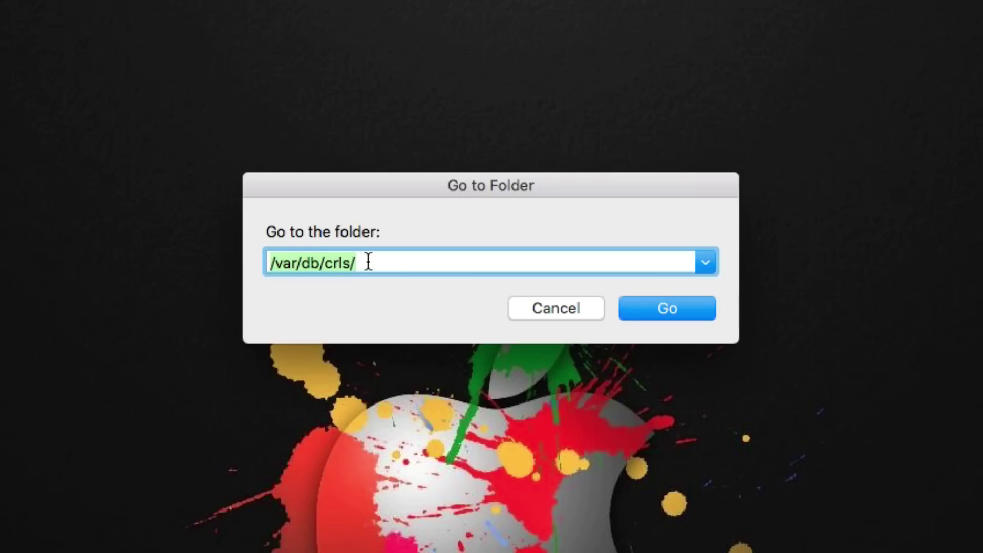
left_click(368, 262)
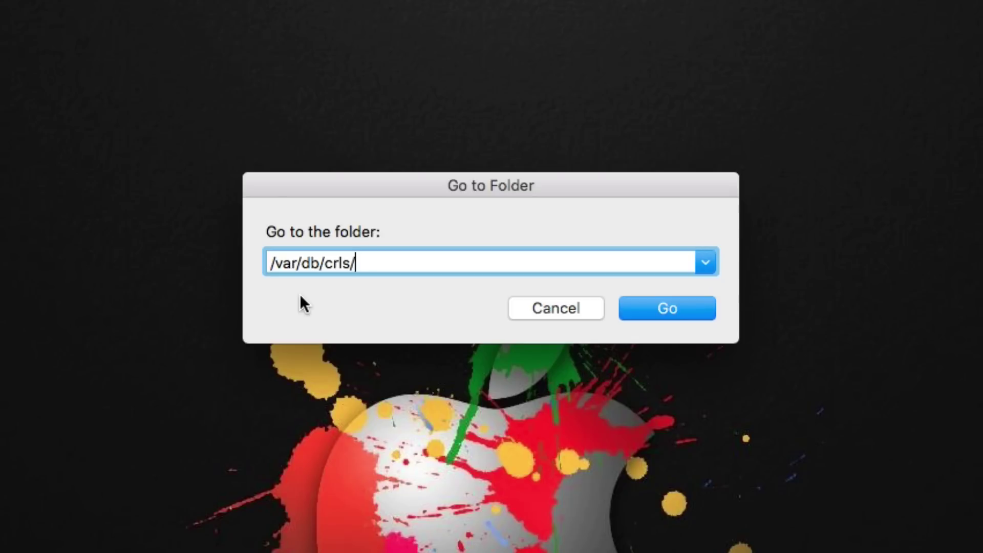
left_click(699, 310)
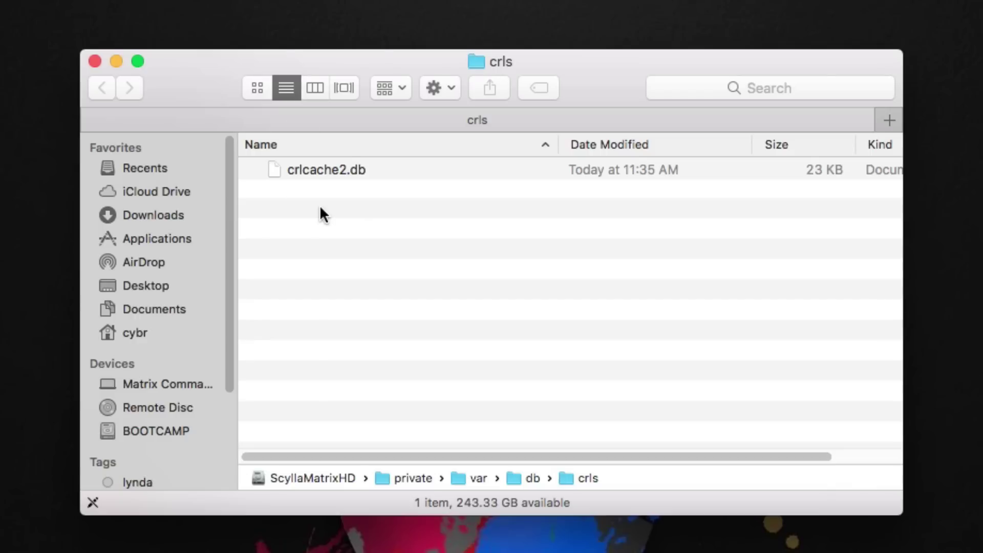
Step: Select crlcache2.db in the crls folder, then close the Finder window
left_click(310, 174)
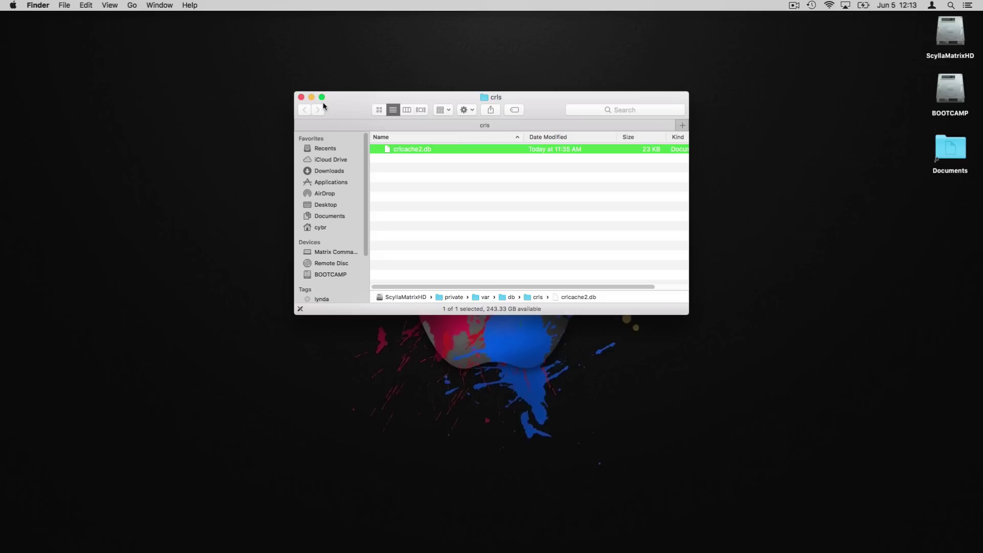
left_click(301, 97)
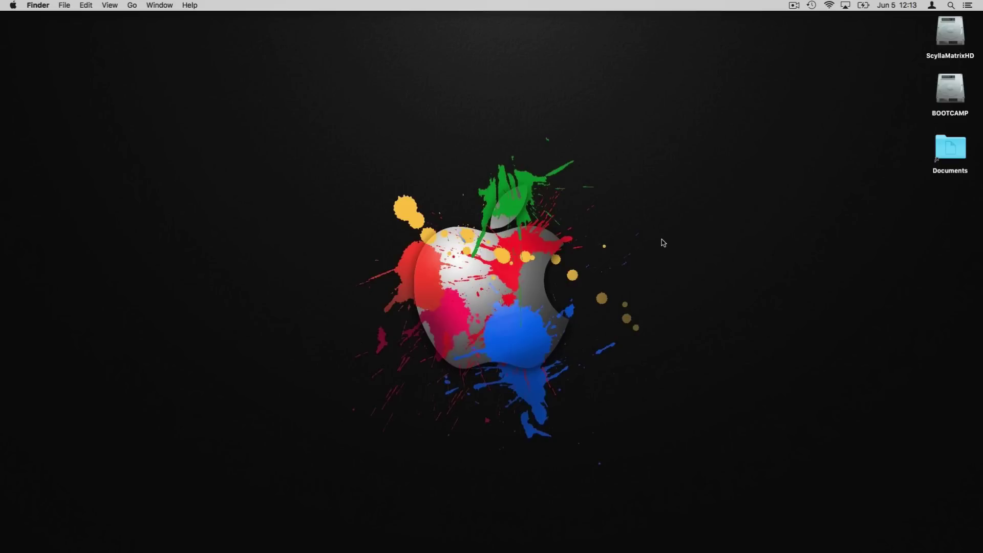
Step: Search Spotlight for 'keychain' and launch Keychain Access.app from the results
key("super+space")
type("screenfl")
type("key")
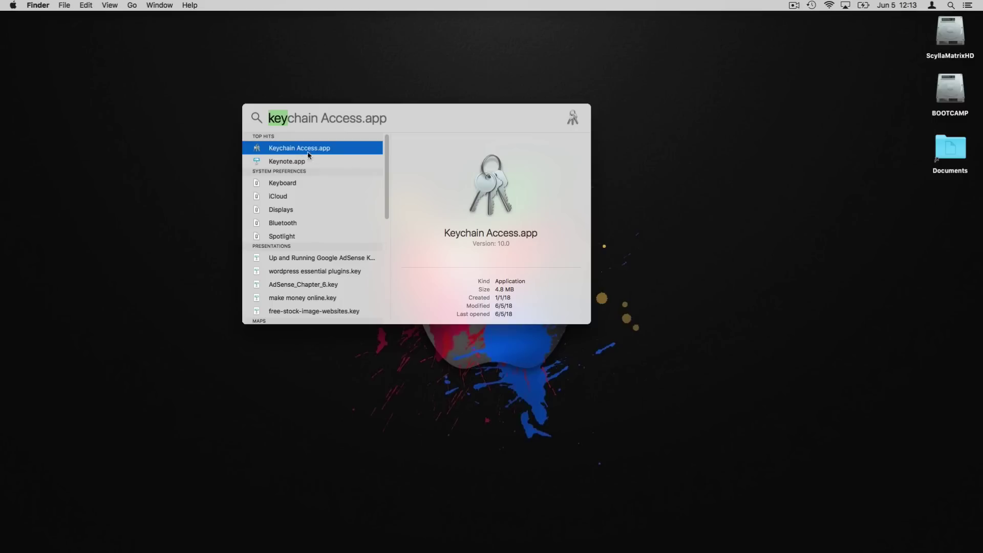
double_click(310, 151)
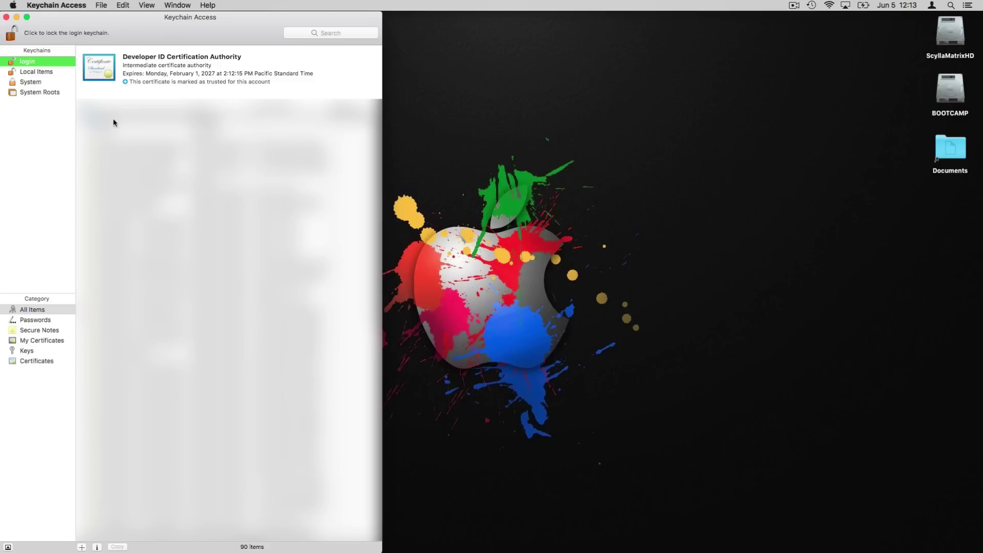
Step: Show All Items in the System Roots keychain in a wider window to find Developer ID Certification Authority
left_click(37, 73)
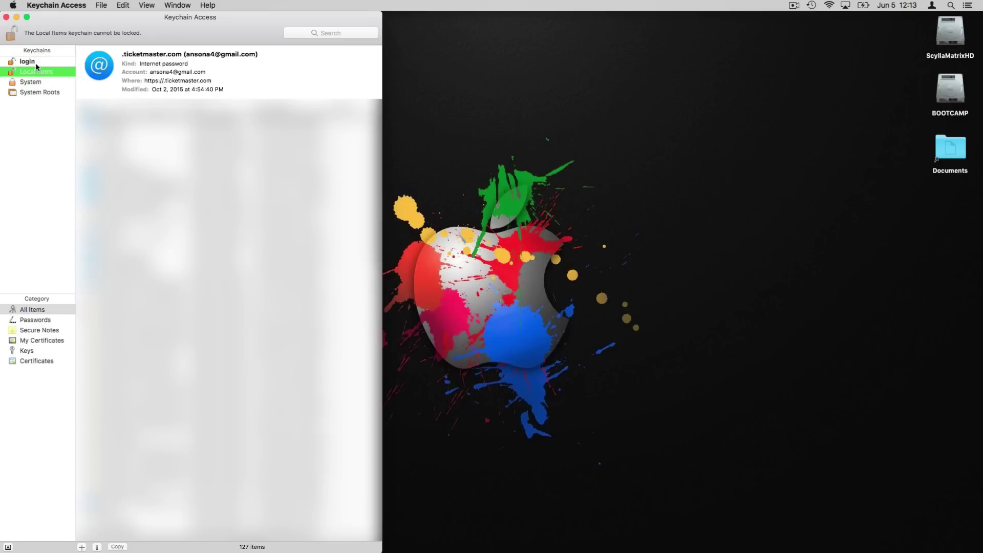
left_click(40, 93)
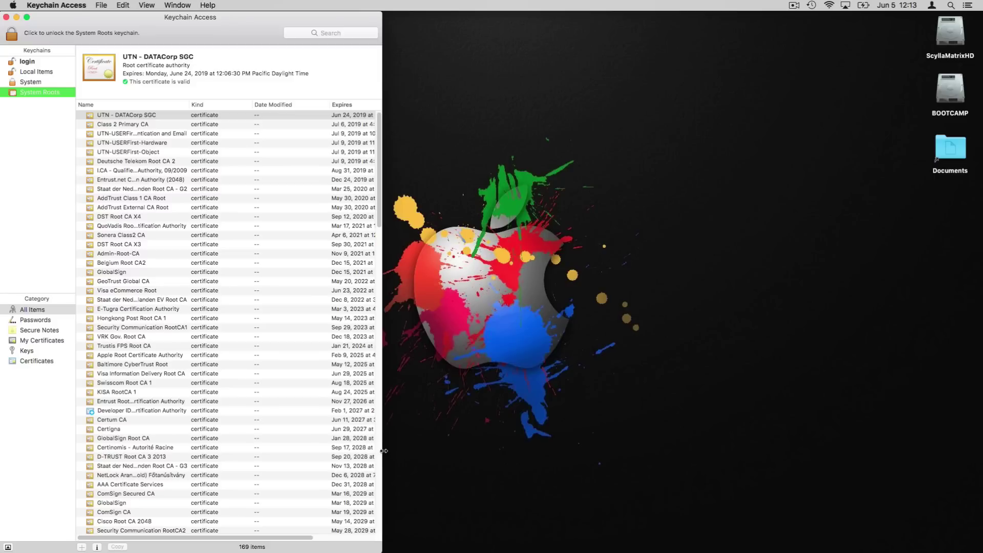
left_click_drag(382, 455, 910, 435)
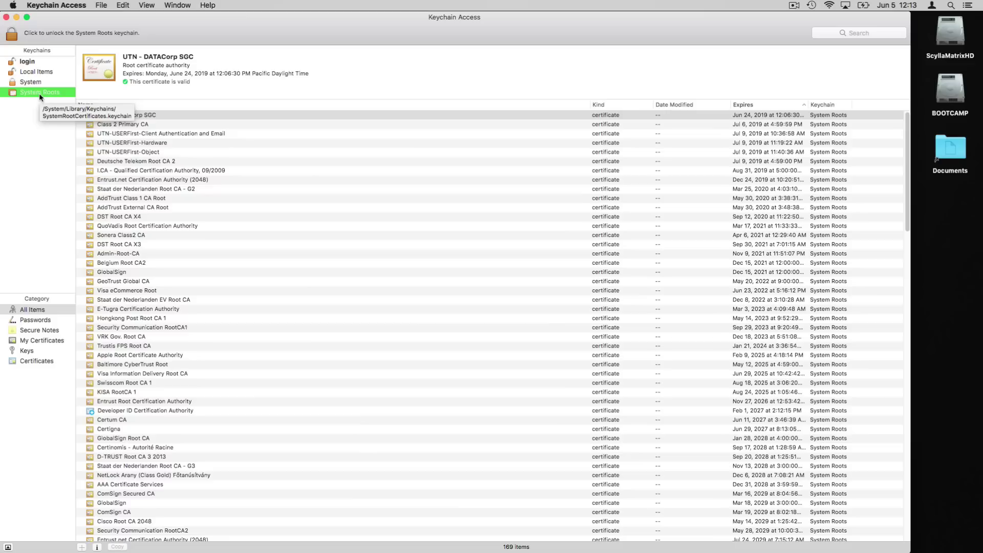
left_click(39, 313)
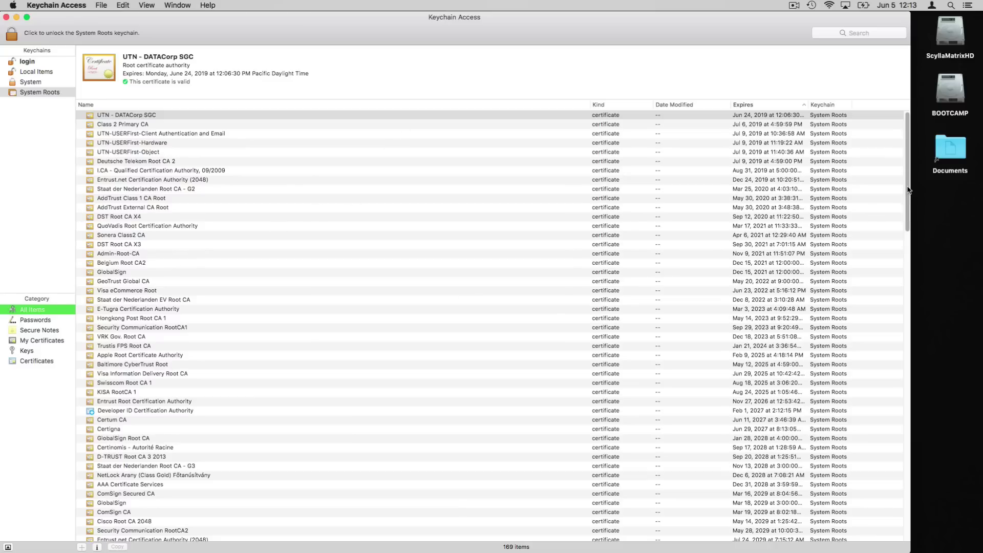
left_click_drag(907, 197, 846, 173)
Step: Open Developer ID Certification Authority, set SSL trust to Always Trust, and close its window
left_click(131, 412)
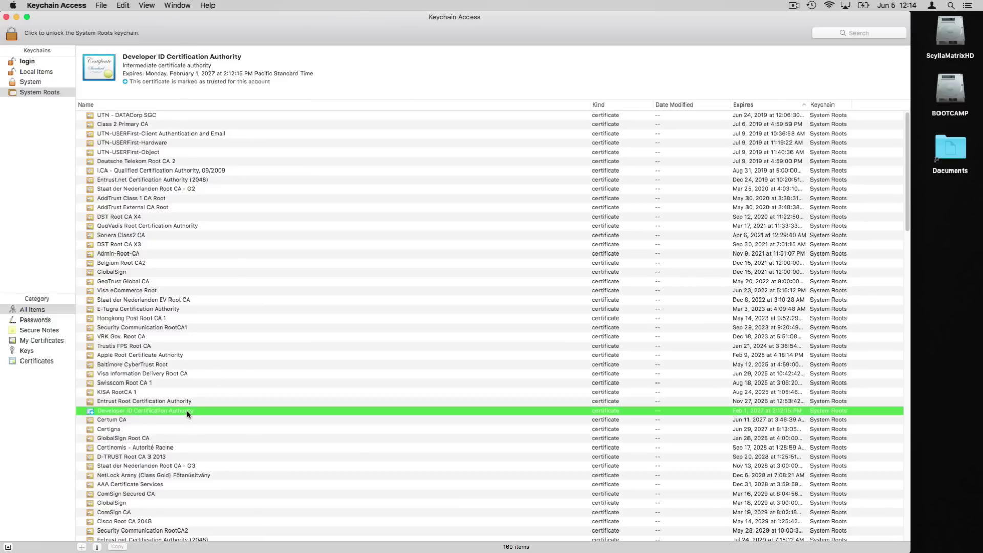
double_click(91, 414)
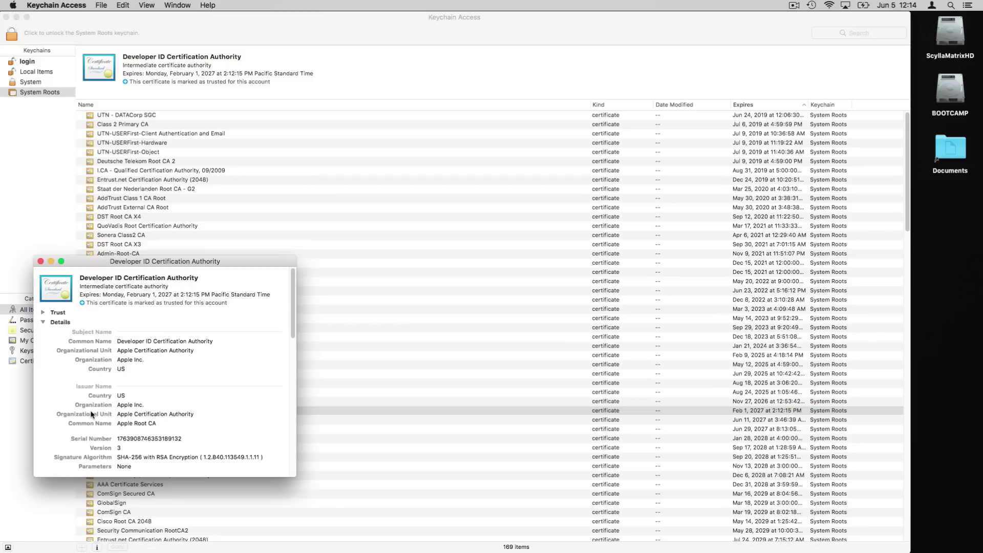
left_click_drag(157, 262, 268, 152)
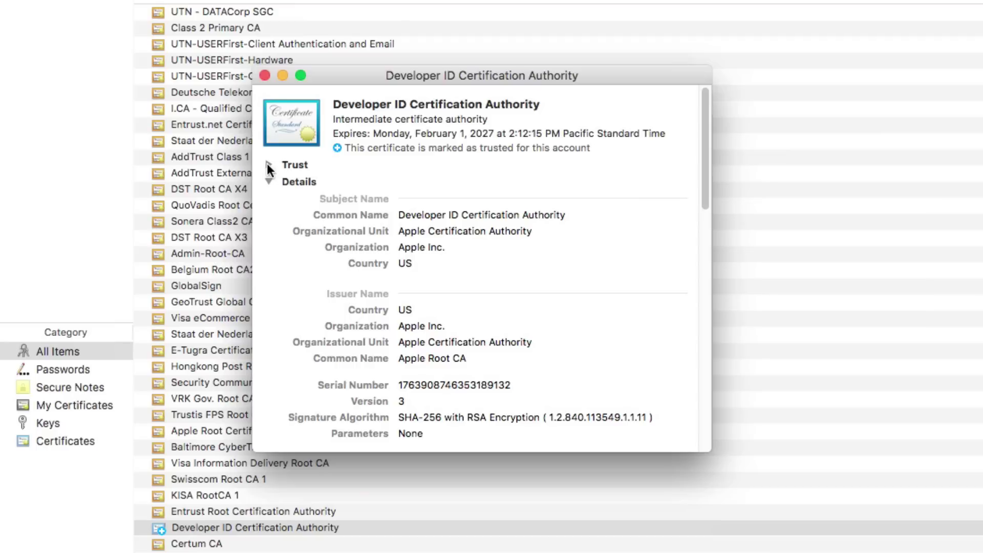
left_click(268, 165)
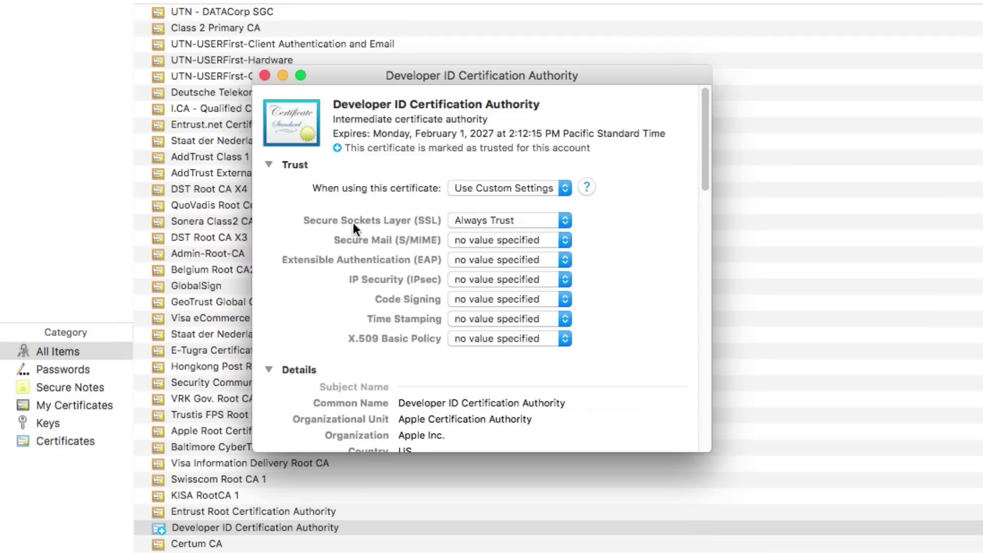
left_click(563, 224)
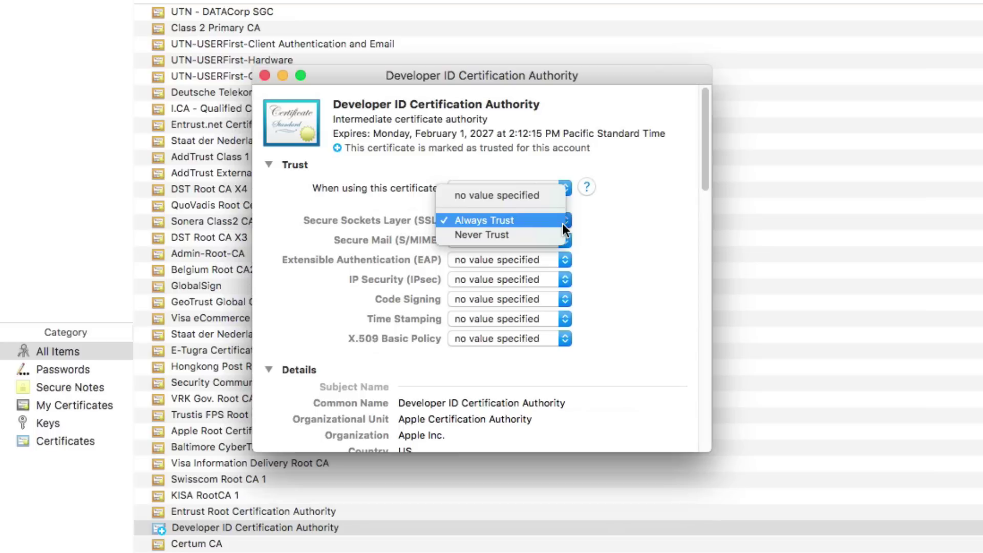
left_click(498, 220)
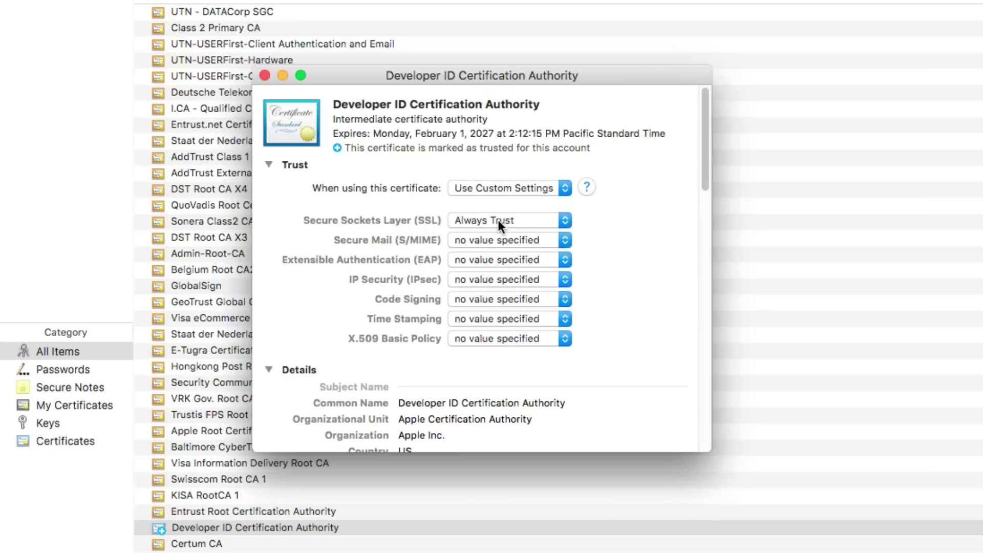
left_click(497, 219)
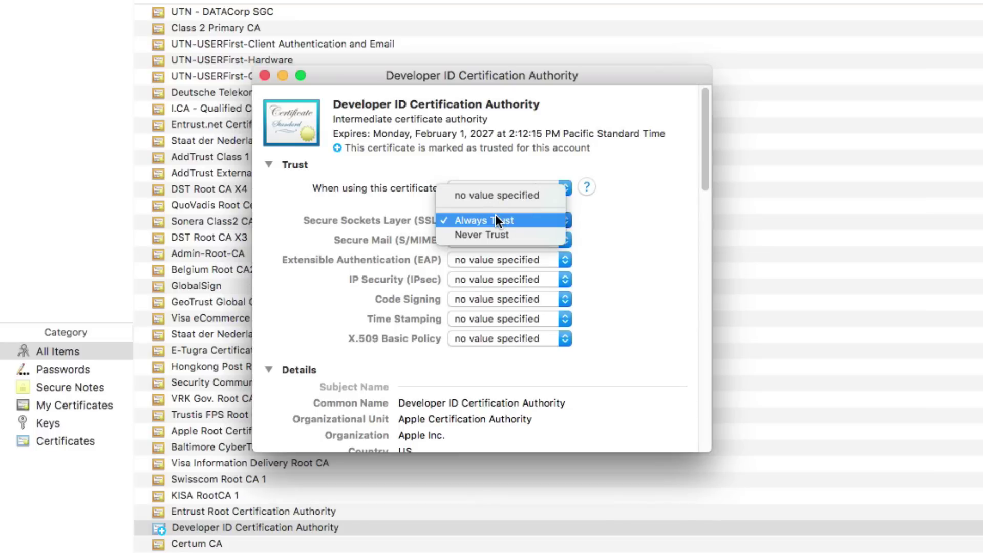
left_click(495, 217)
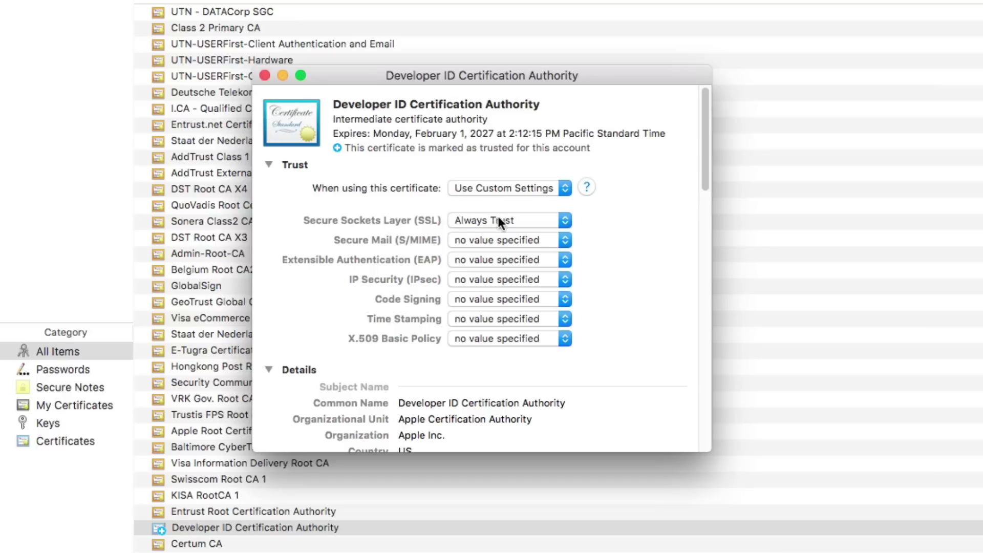
left_click(265, 76)
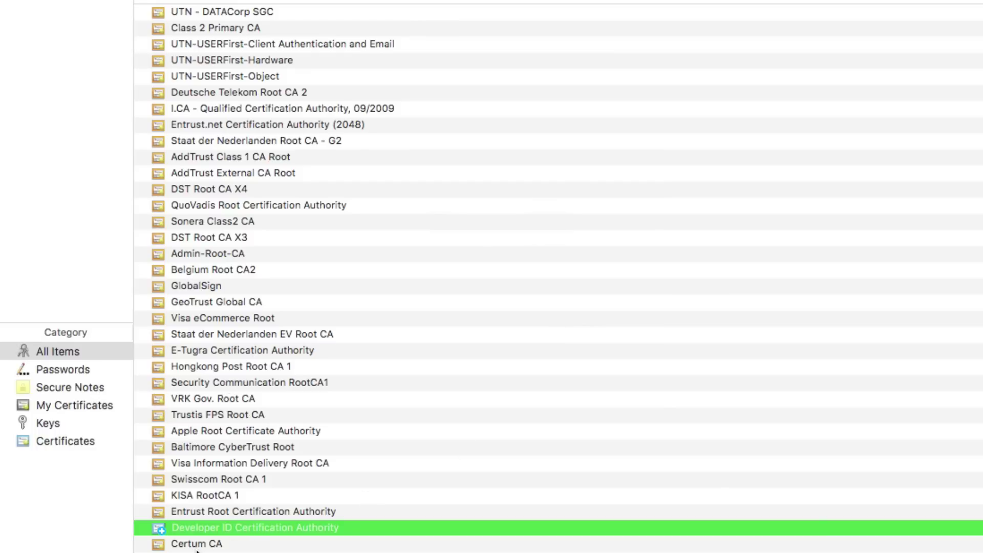
double_click(194, 526)
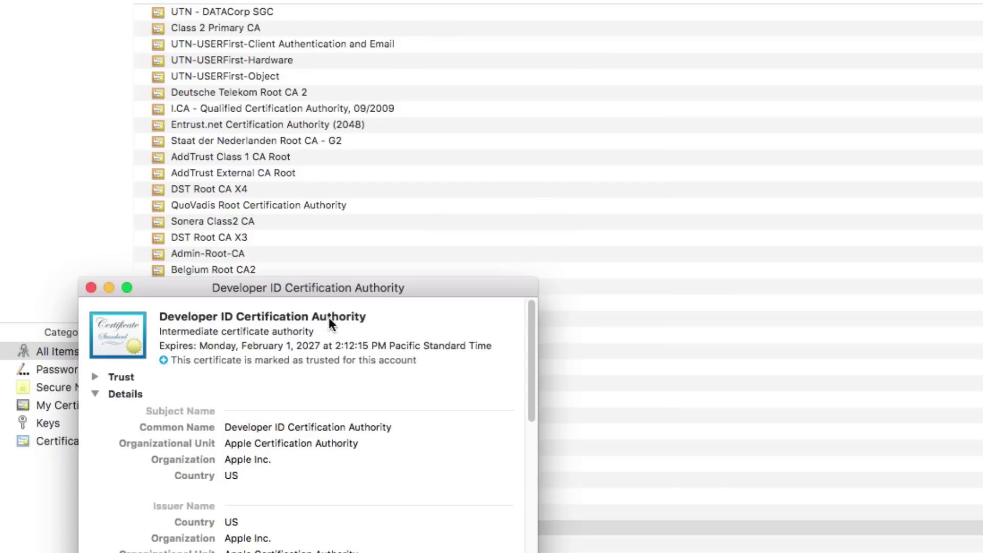
left_click_drag(312, 286, 638, 104)
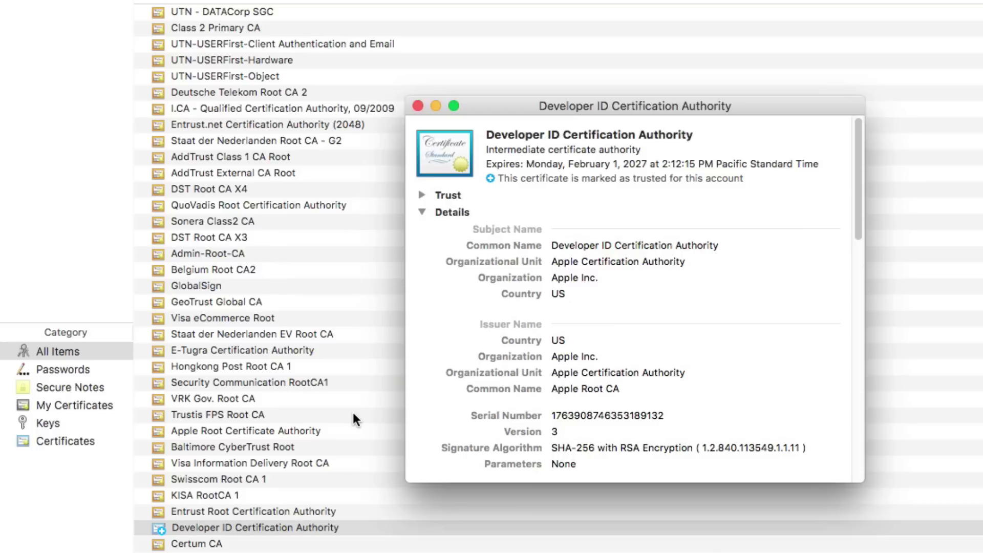
left_click(420, 195)
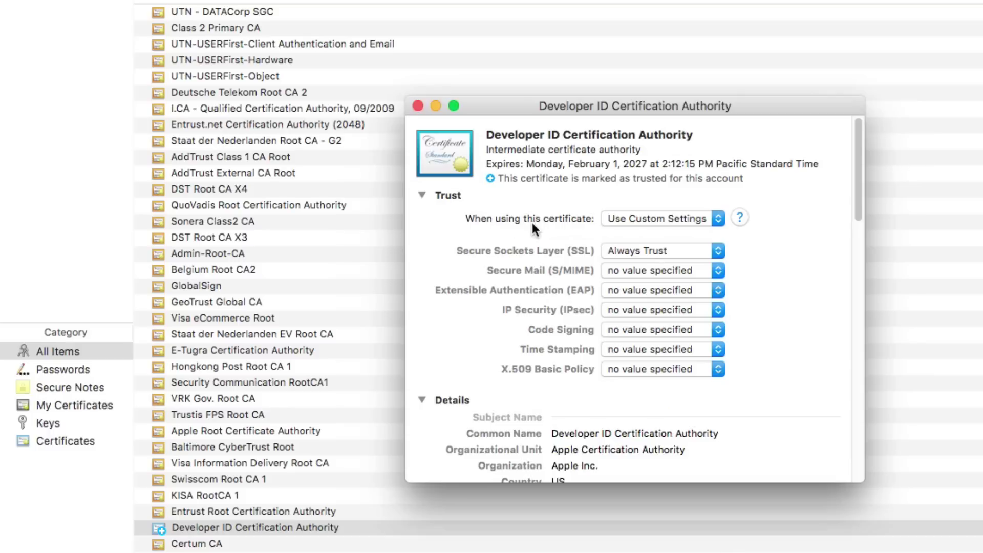
left_click(675, 217)
left_click(635, 217)
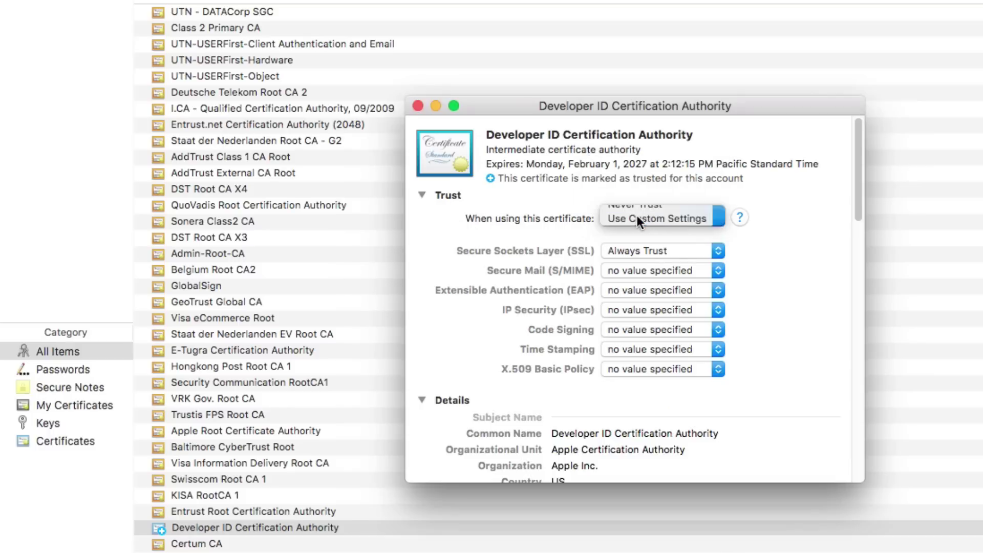
left_click(418, 106)
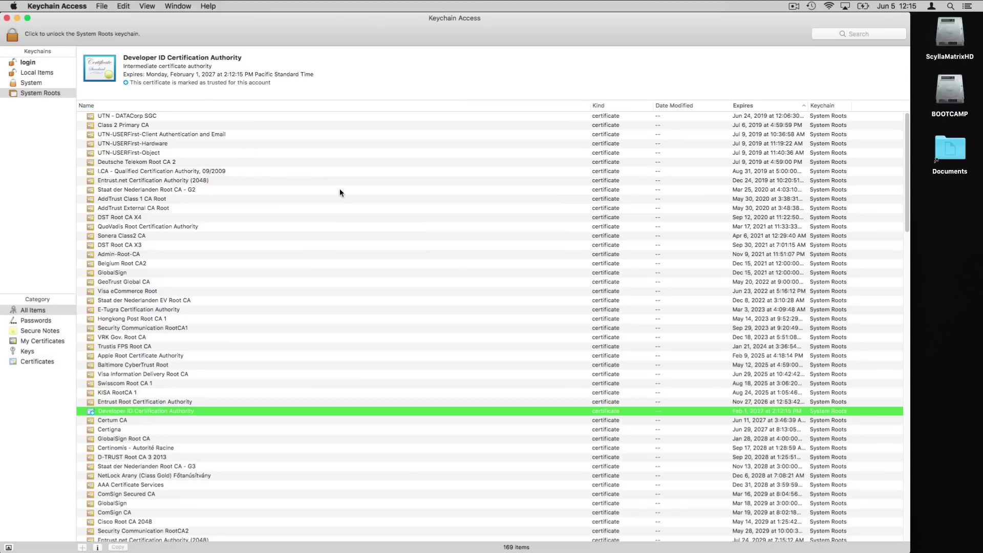
Step: Launch App Store from the Apple menu and view Updates, showing No Updates Available
left_click(13, 6)
left_click(41, 43)
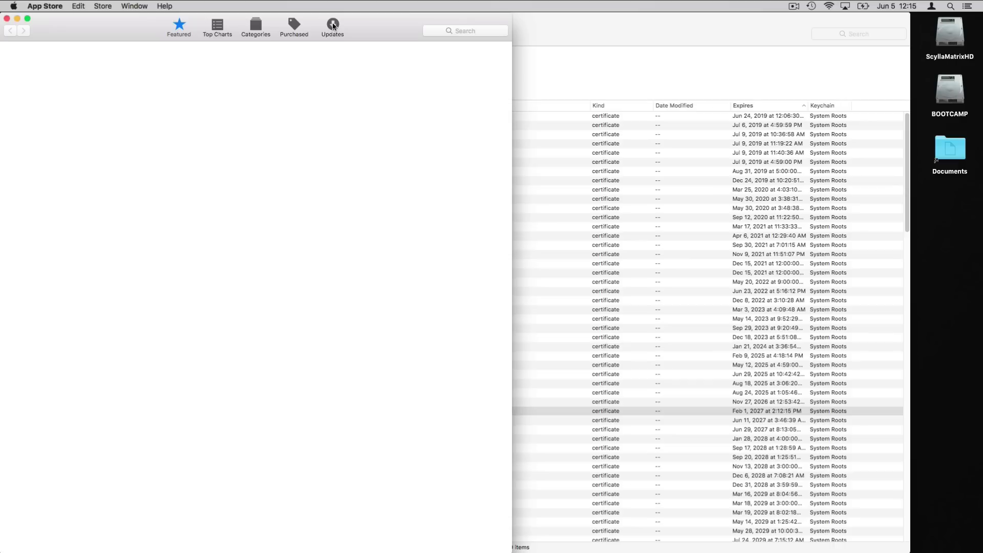
left_click(333, 24)
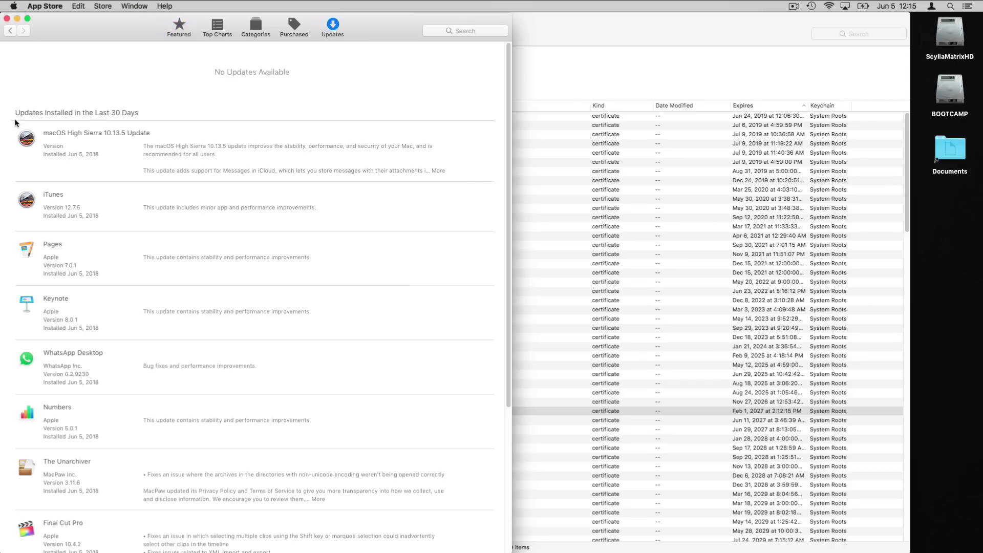